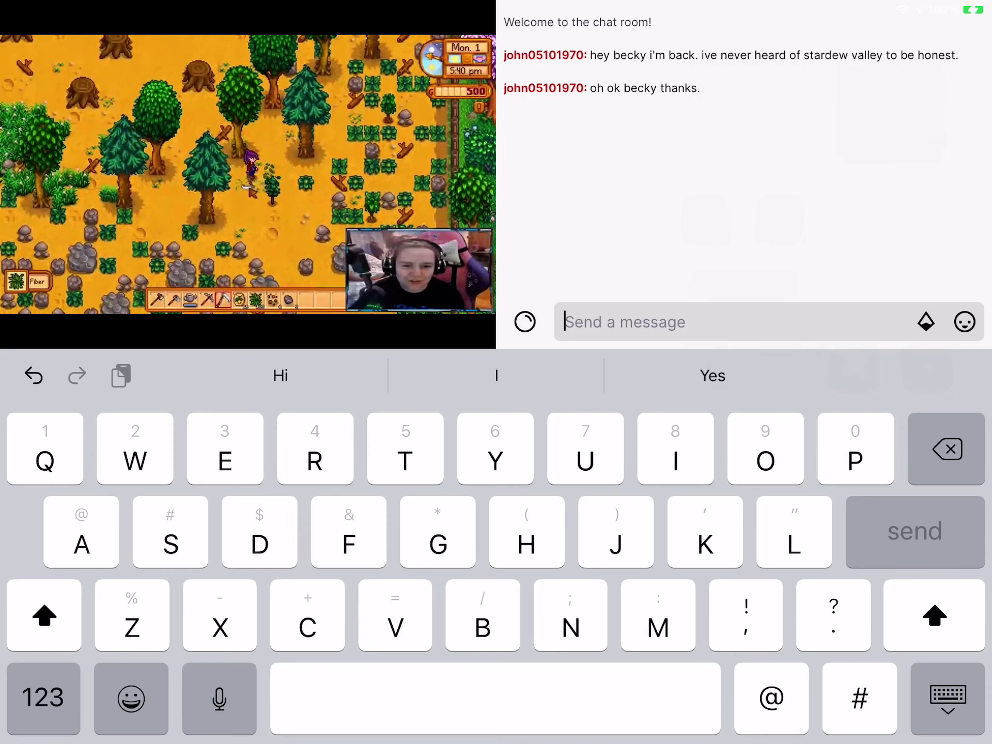
Step: View beckymania's channel points rewards, then start a chat message and erase it
left_click(525, 322)
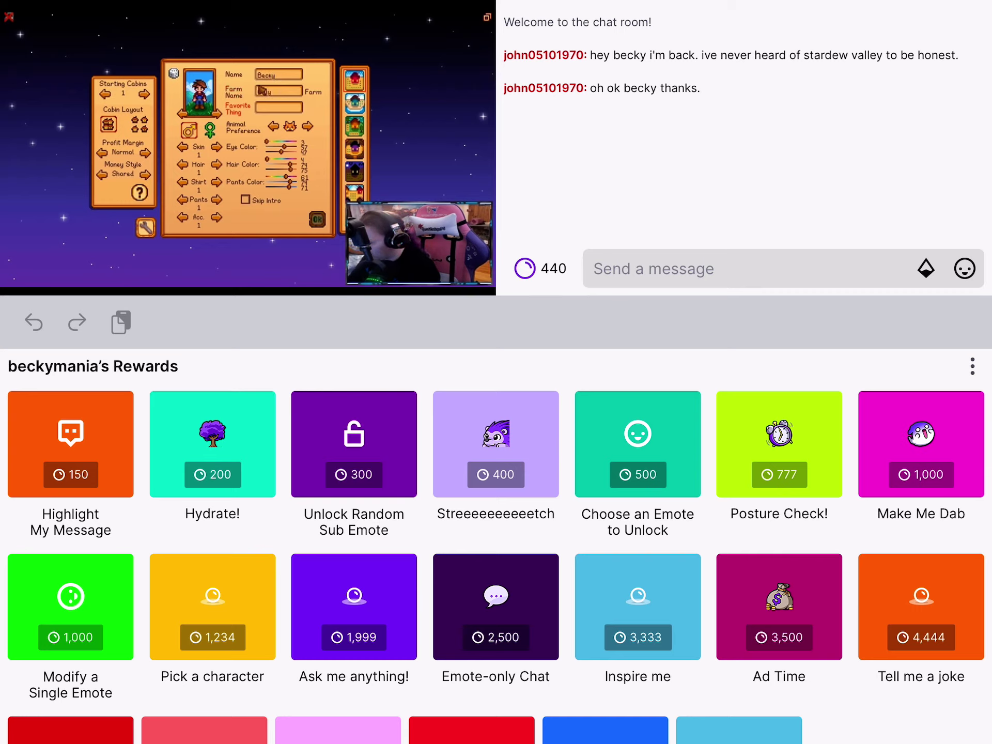
left_click(745, 268)
type("H")
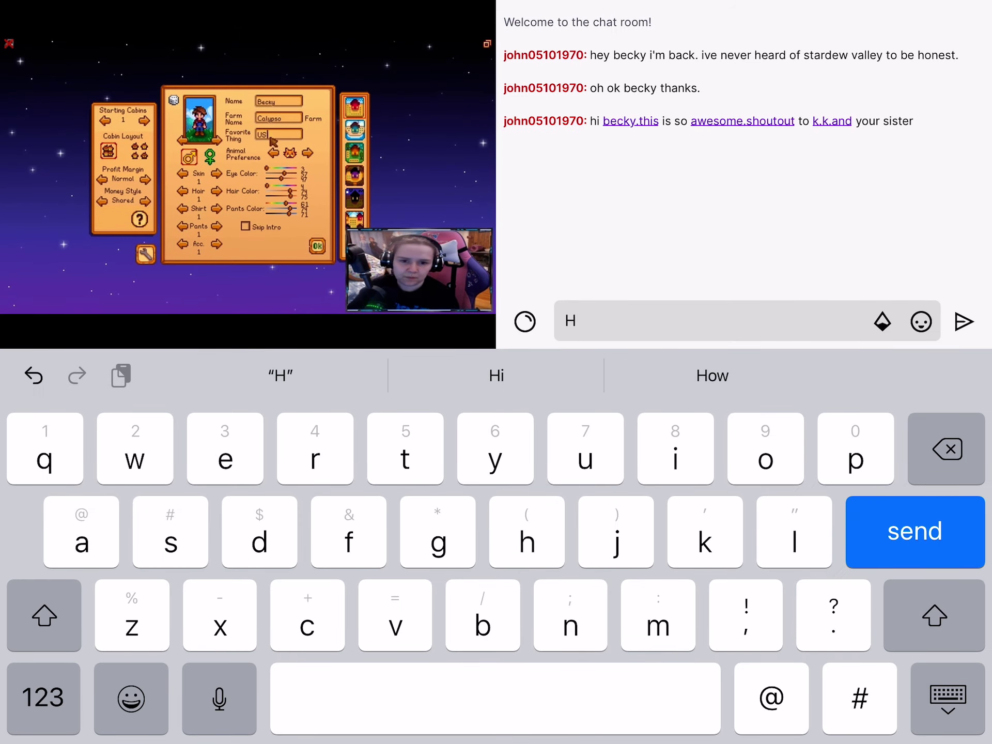
key("BackSpace")
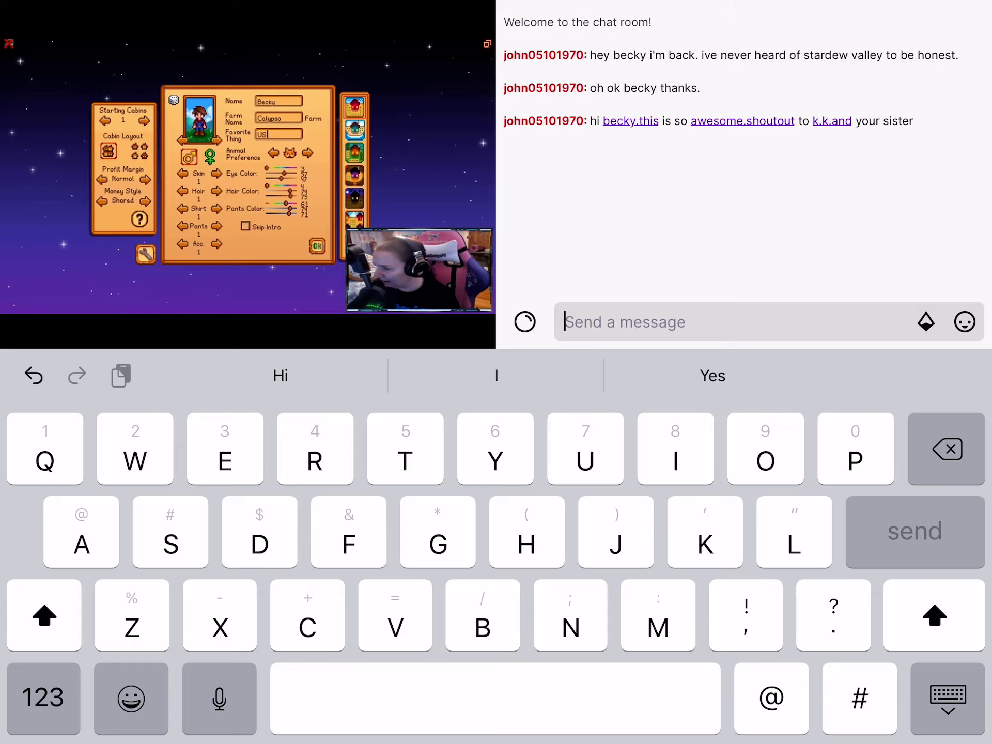
Step: Hide the keyboard, shrink the stream to a mini-player, and open another Following page
left_click(947, 698)
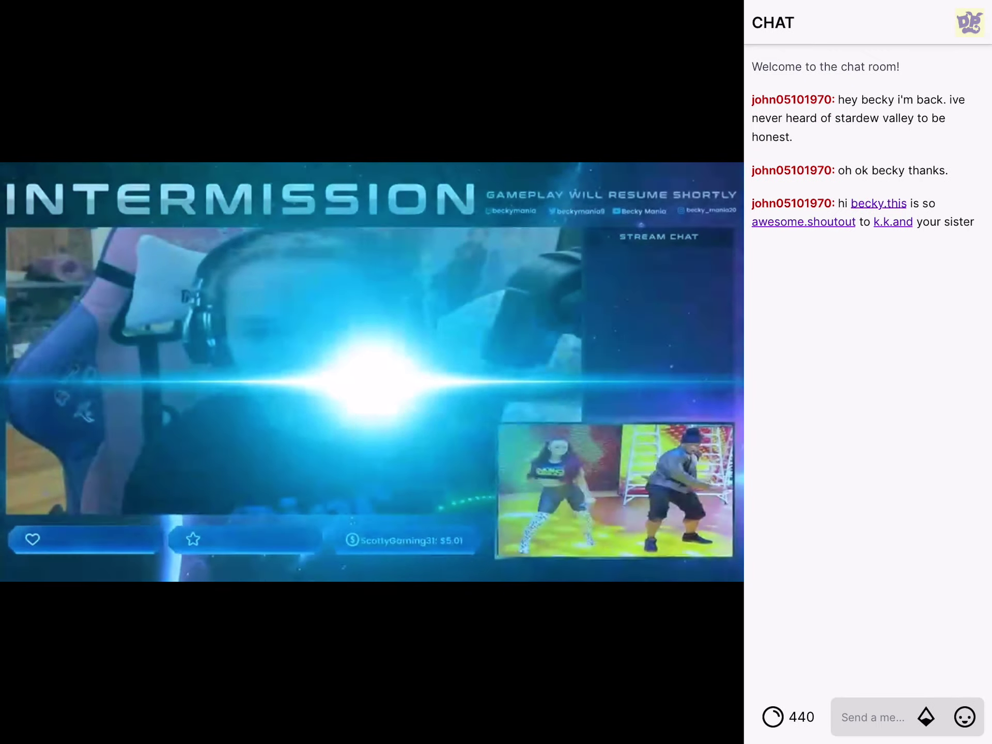
left_click_drag(248, 156, 248, 542)
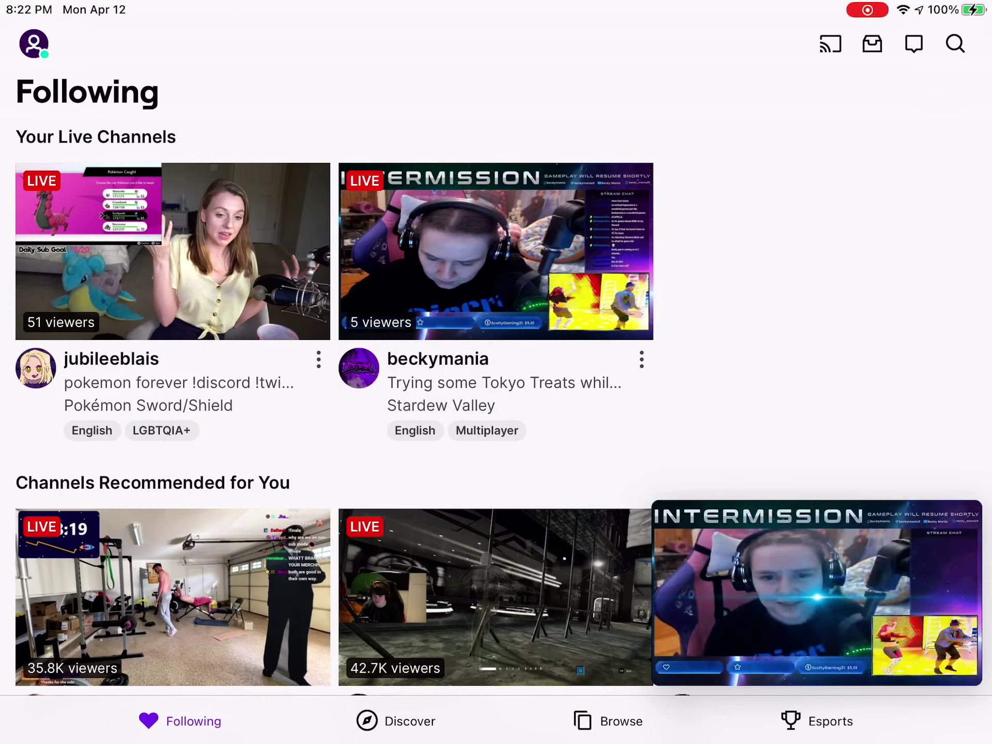
left_click(487, 430)
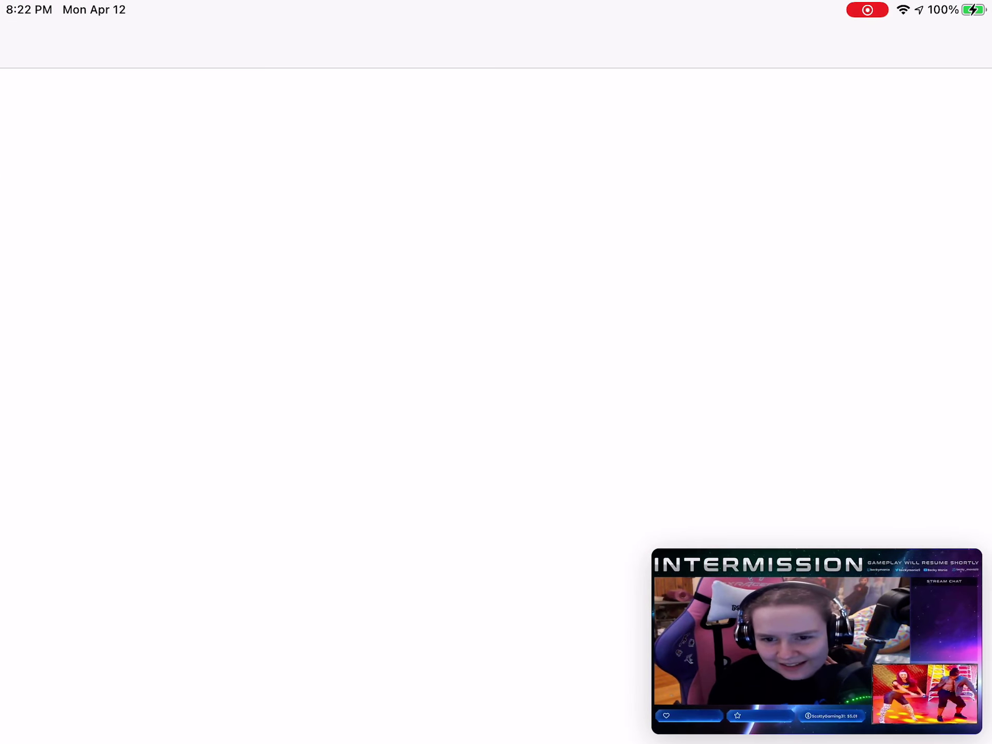